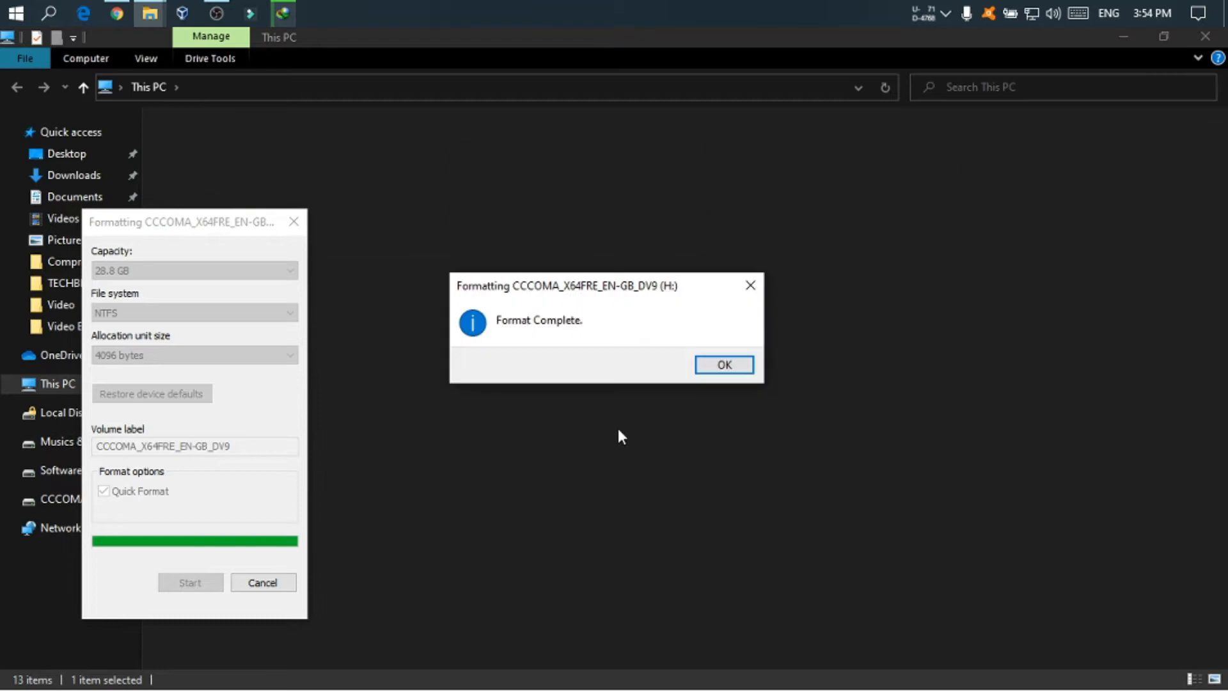
Close the format message and Format dialog for the H: drive, and minimize File Explorer.
click(723, 365)
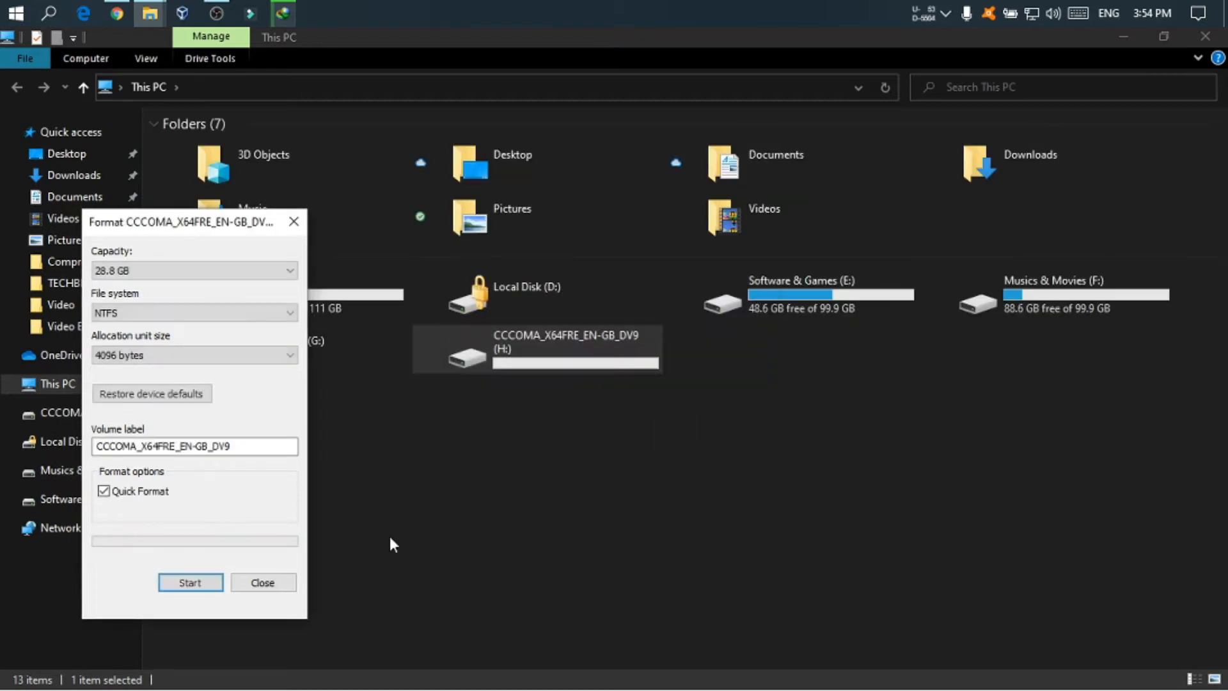
click(264, 585)
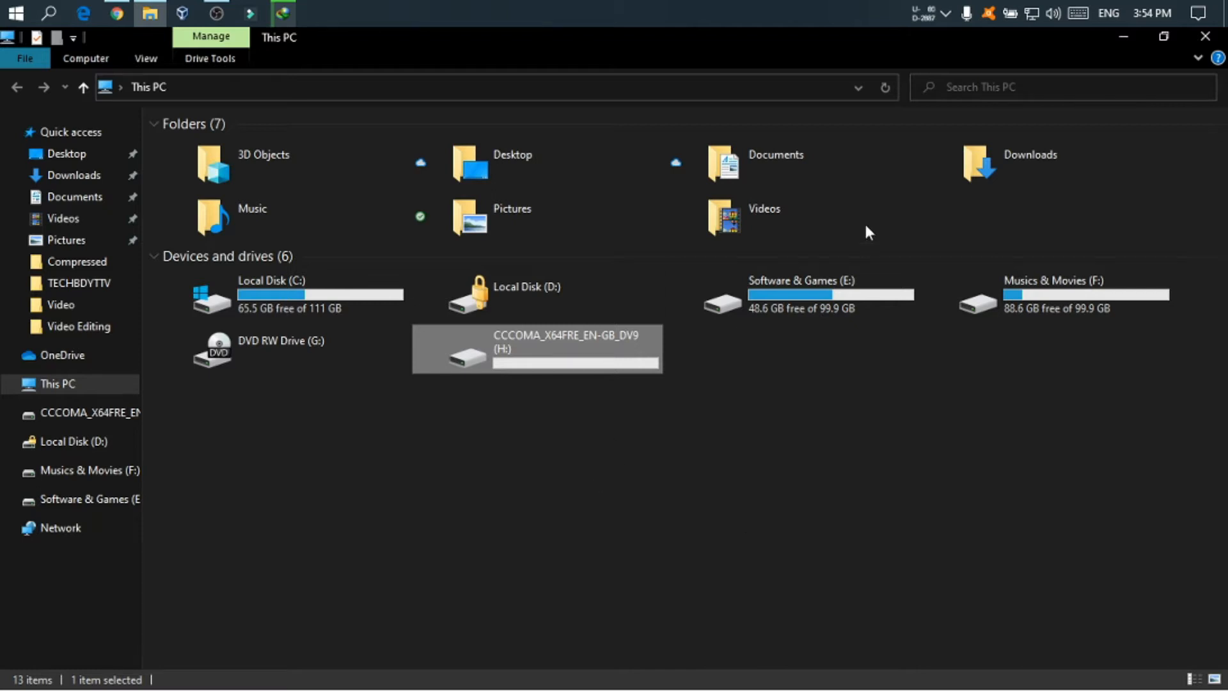
click(1122, 38)
Switch to Chrome, search for "rufus" in a new tab and open the official Rufus website.
click(115, 14)
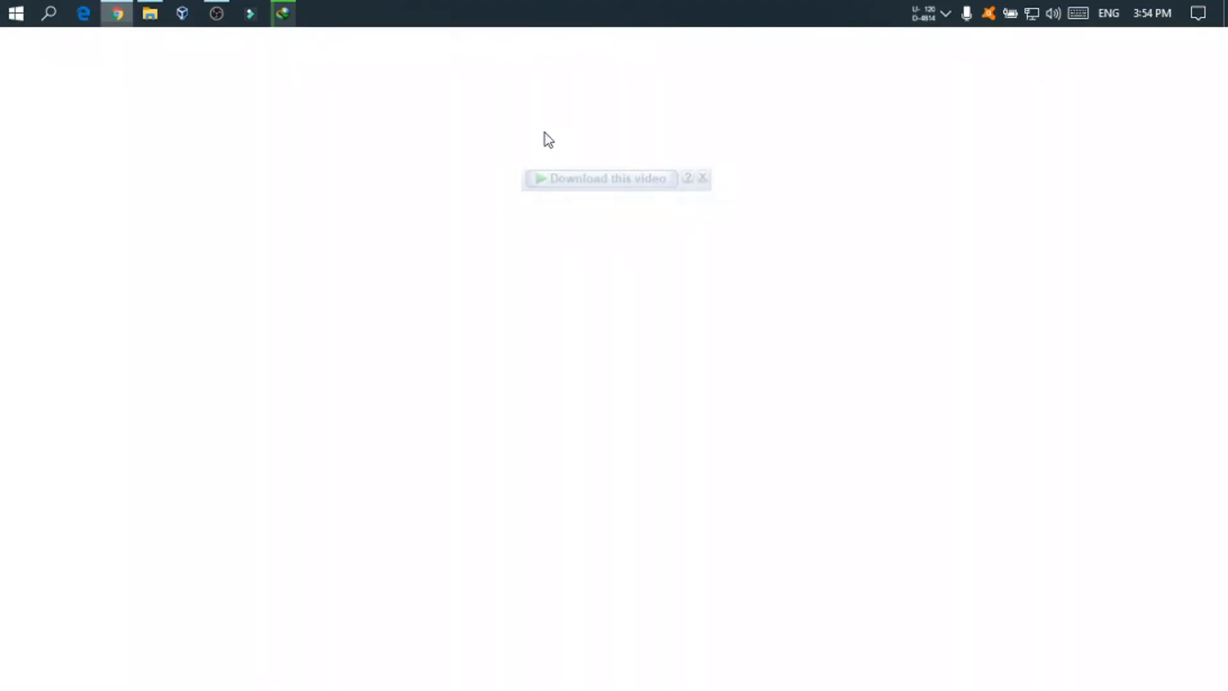
click(1046, 43)
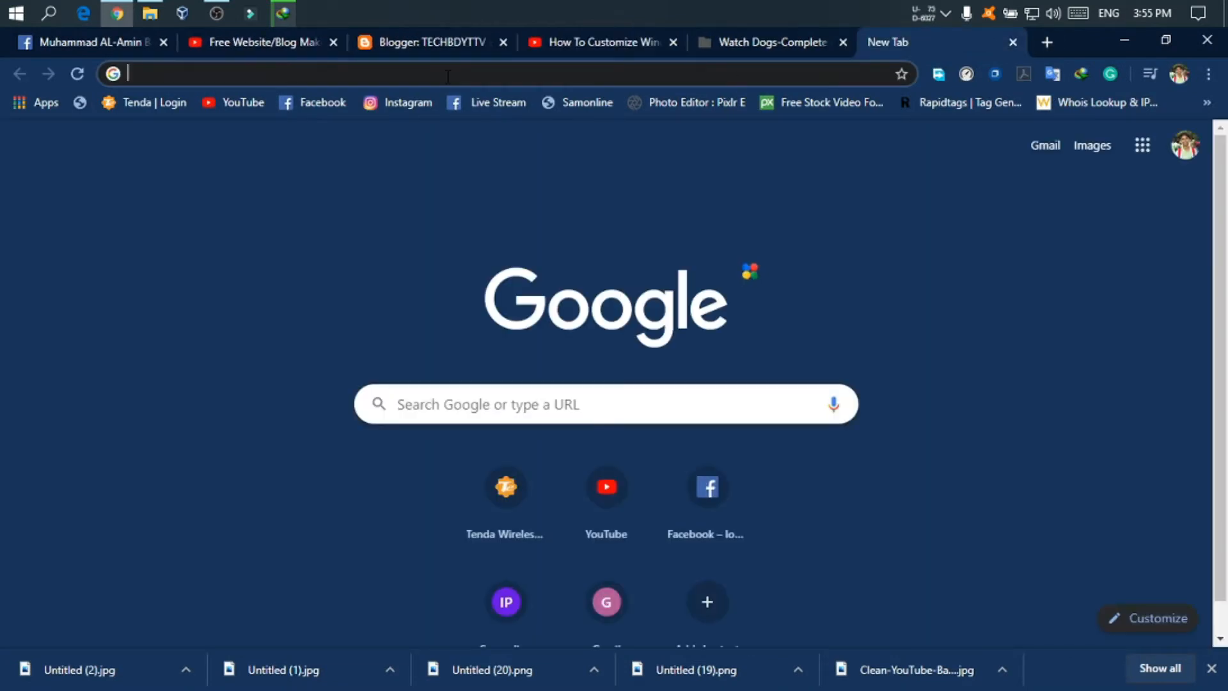
text(ru)
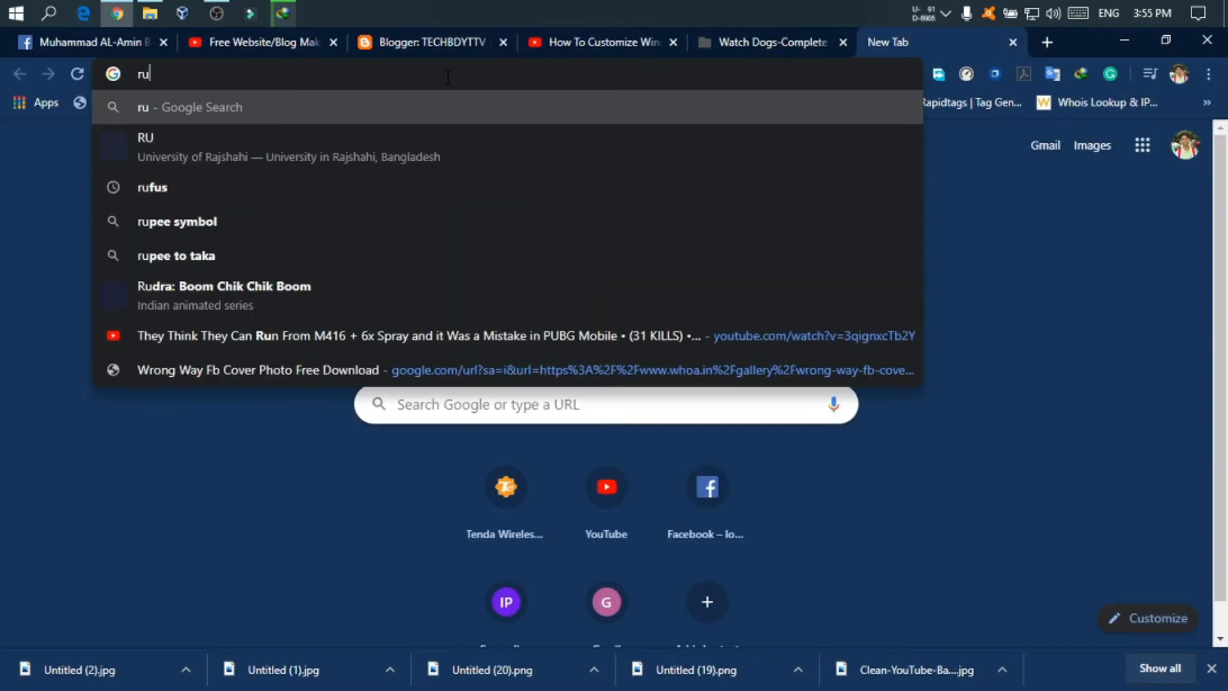
text(fus)
key(Return)
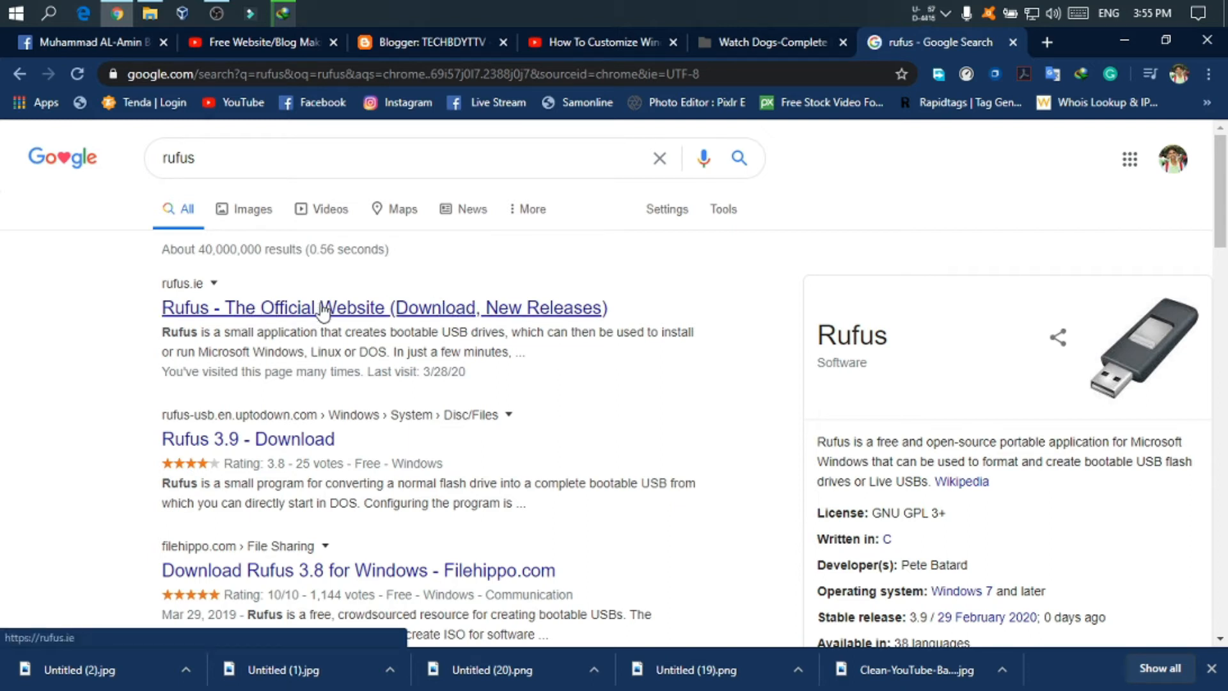
click(323, 309)
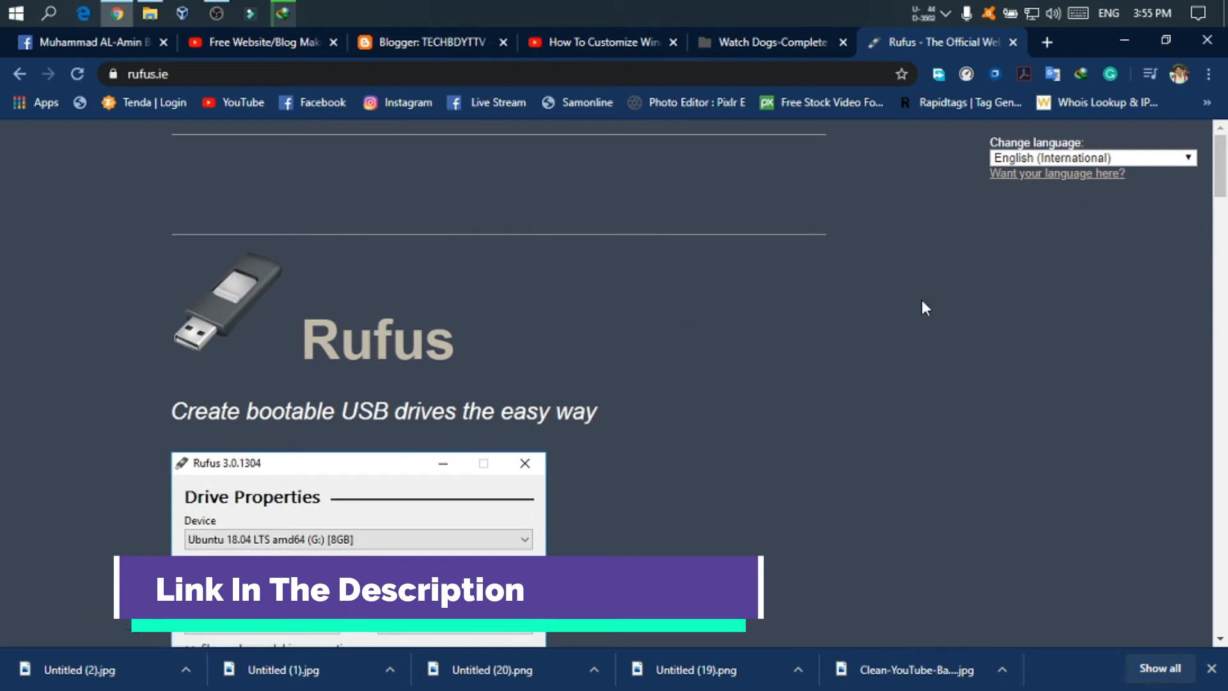
Start the Rufus 3.9 download from the site's Download section and cancel it.
scroll(920, 297, down, 2)
scroll(929, 361, down, 10)
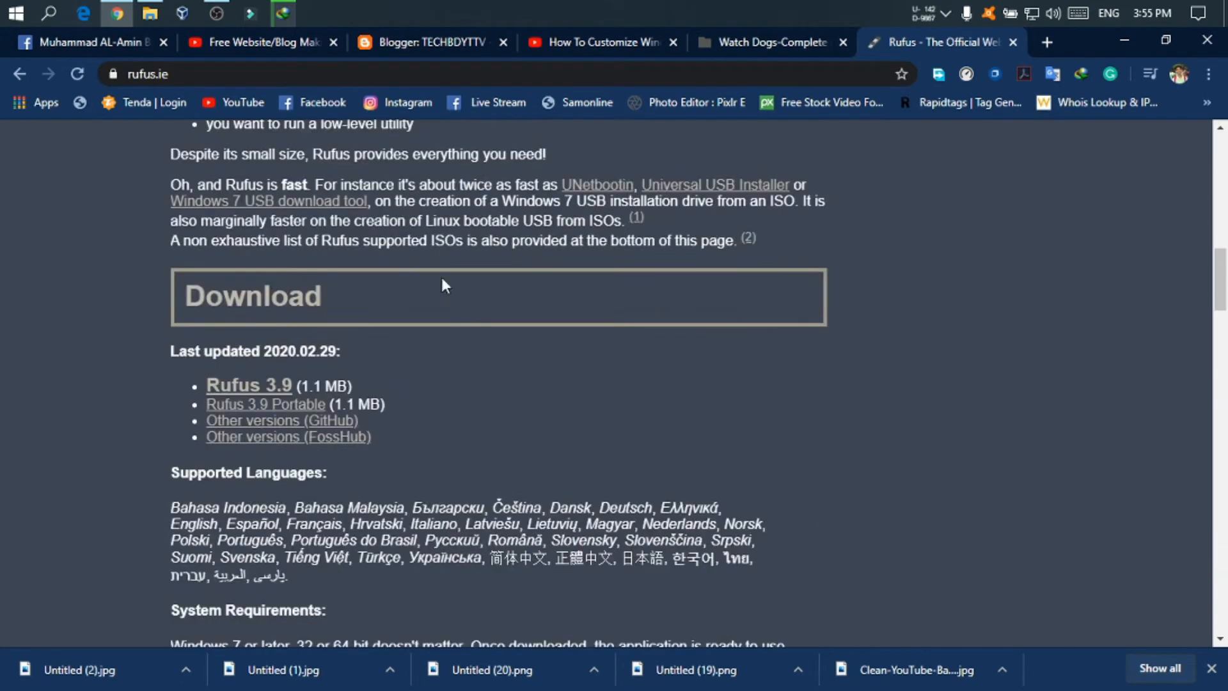
click(239, 391)
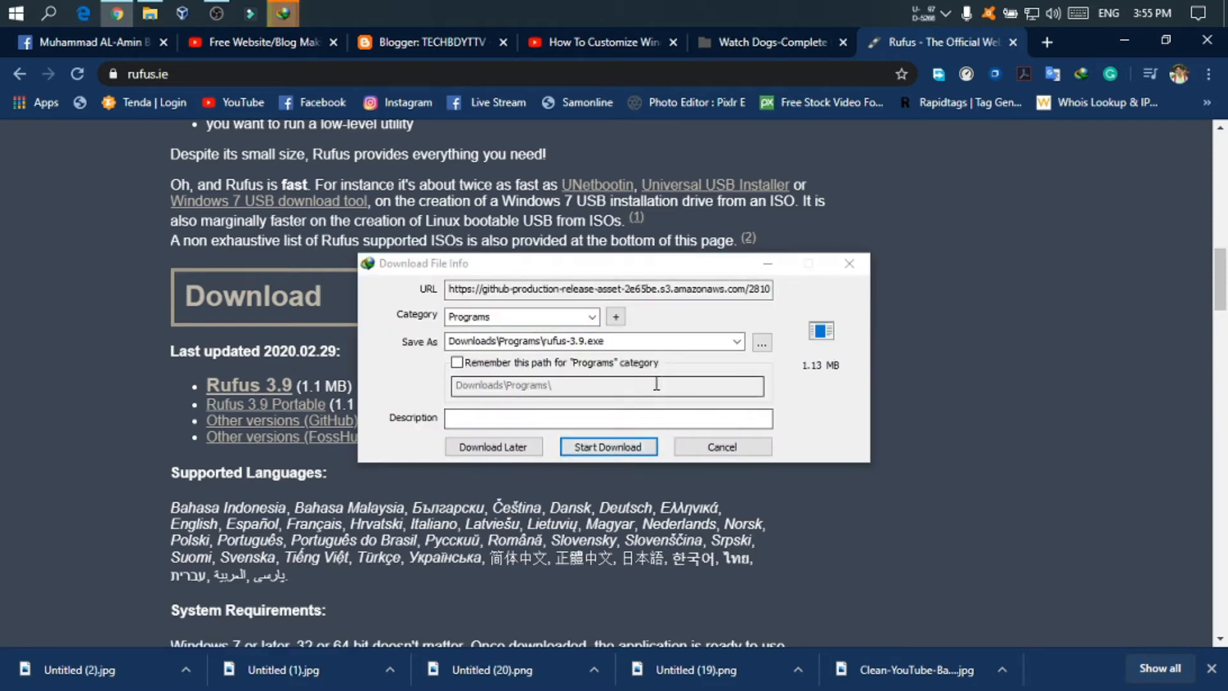
click(850, 264)
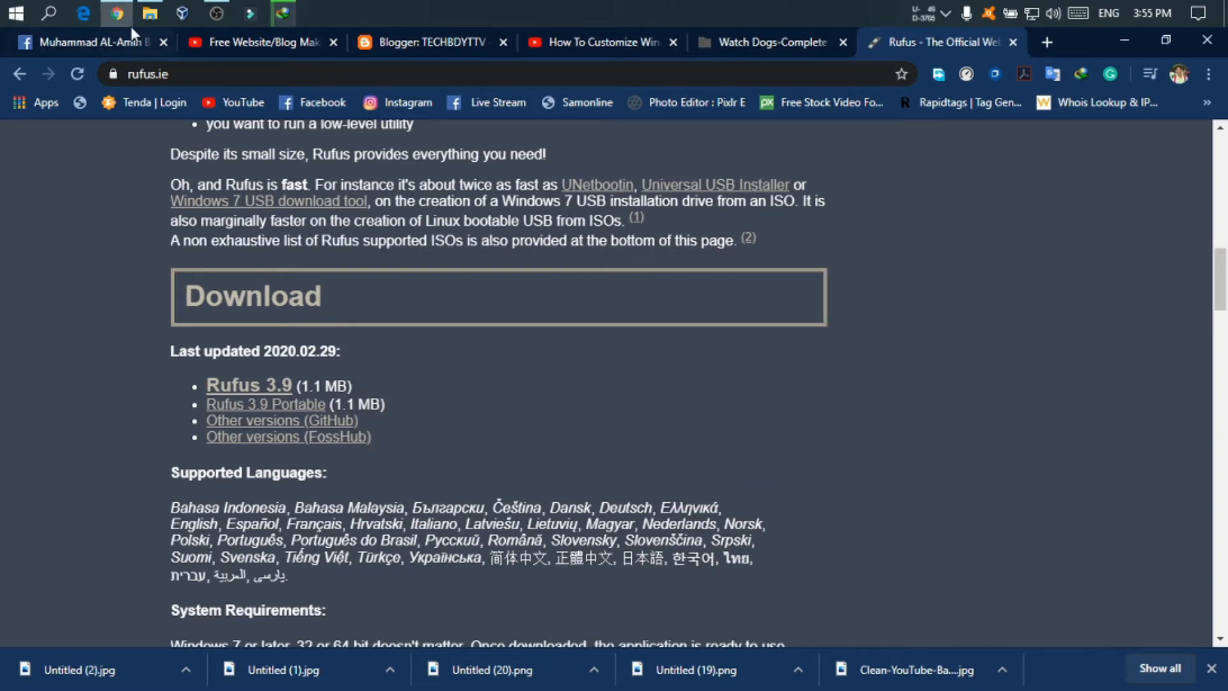
Switch to File Explorer and open the Operating System folder on the Software & Games (E:) drive.
click(151, 11)
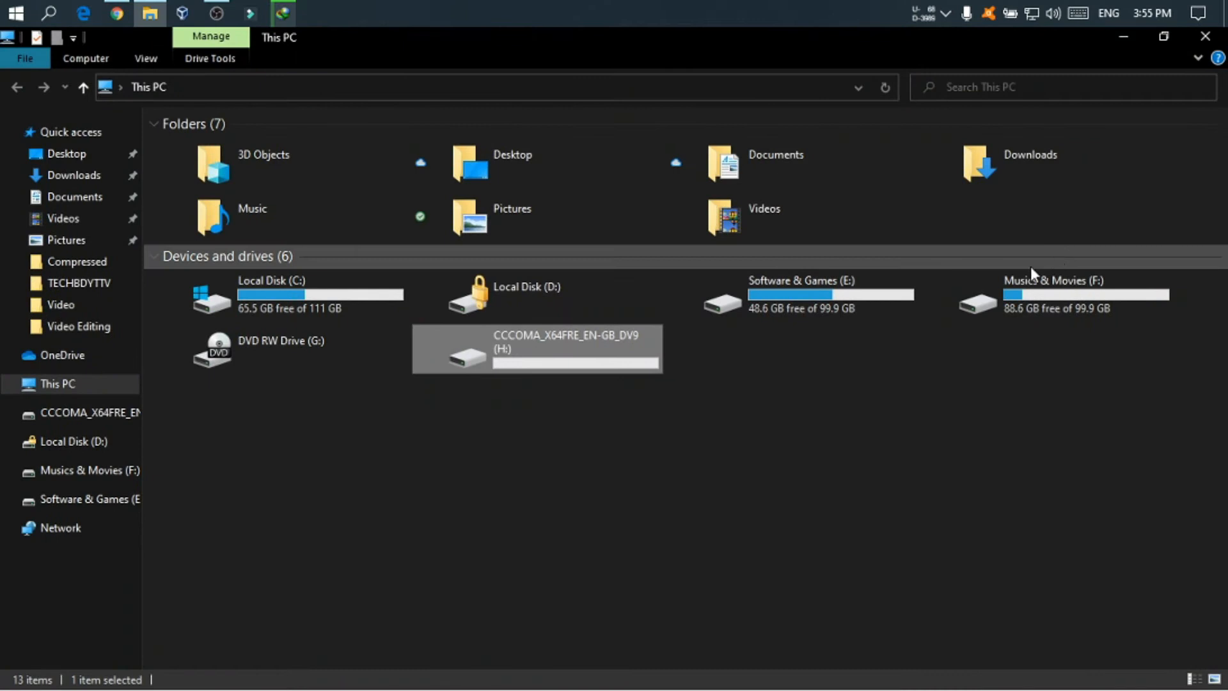
double_click(1081, 301)
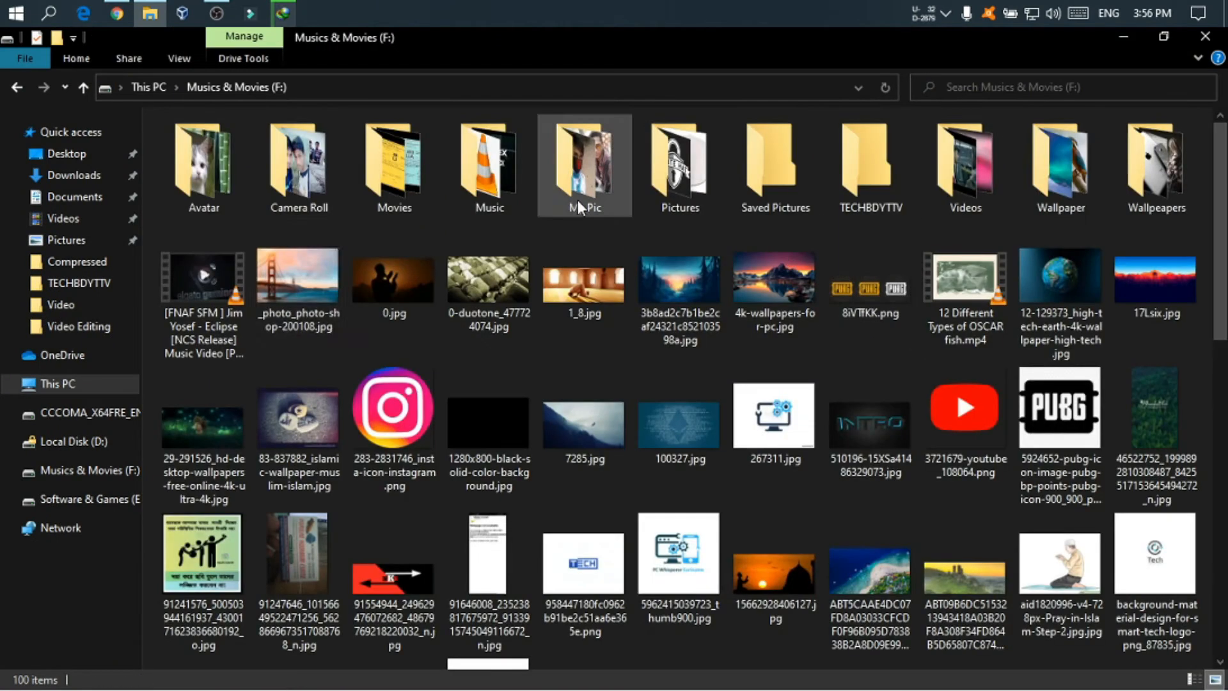
click(17, 87)
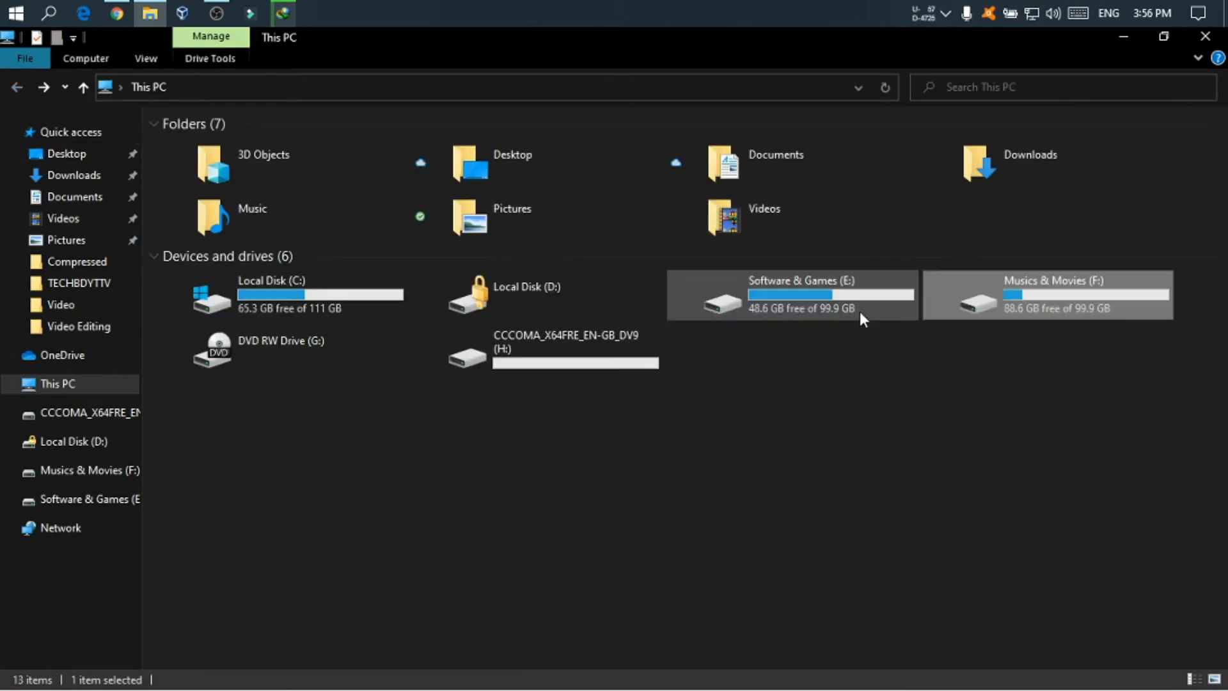
double_click(756, 298)
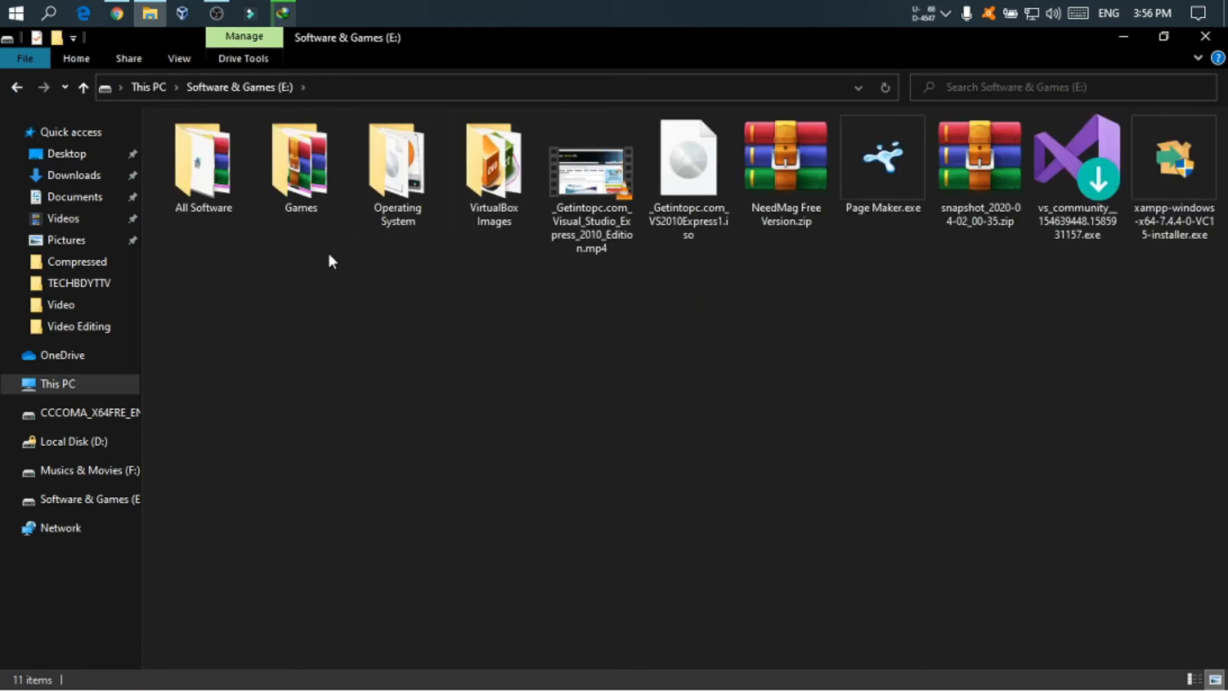
double_click(201, 179)
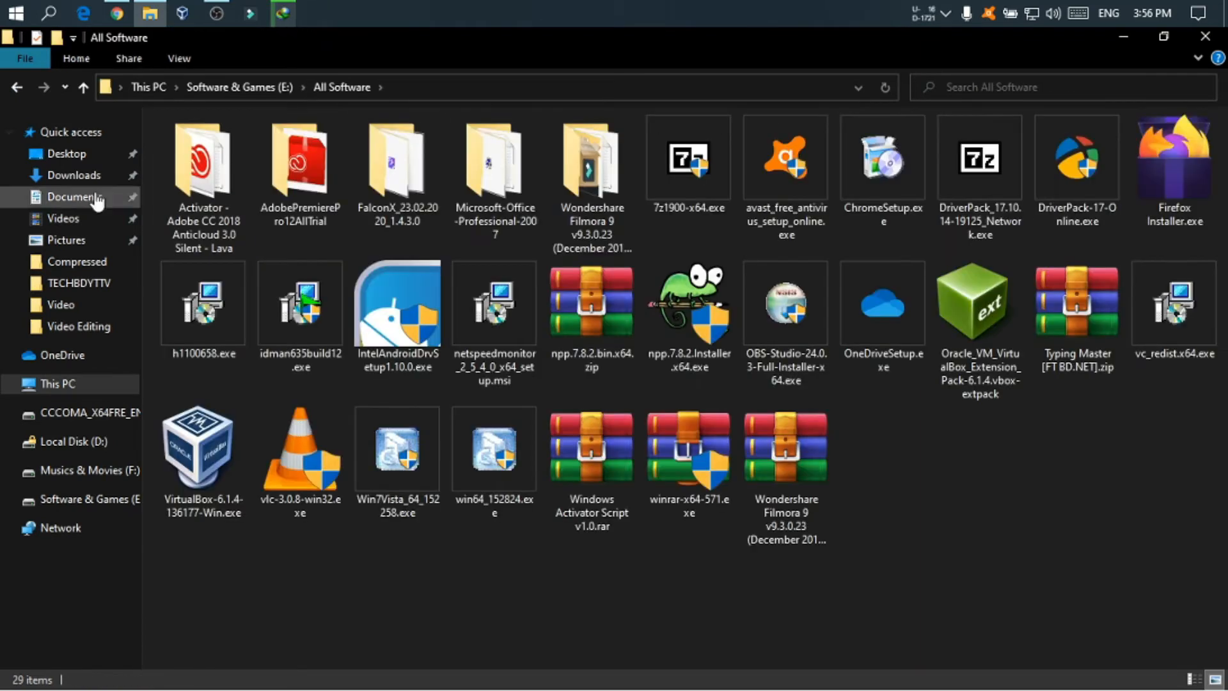
key(alt+Left)
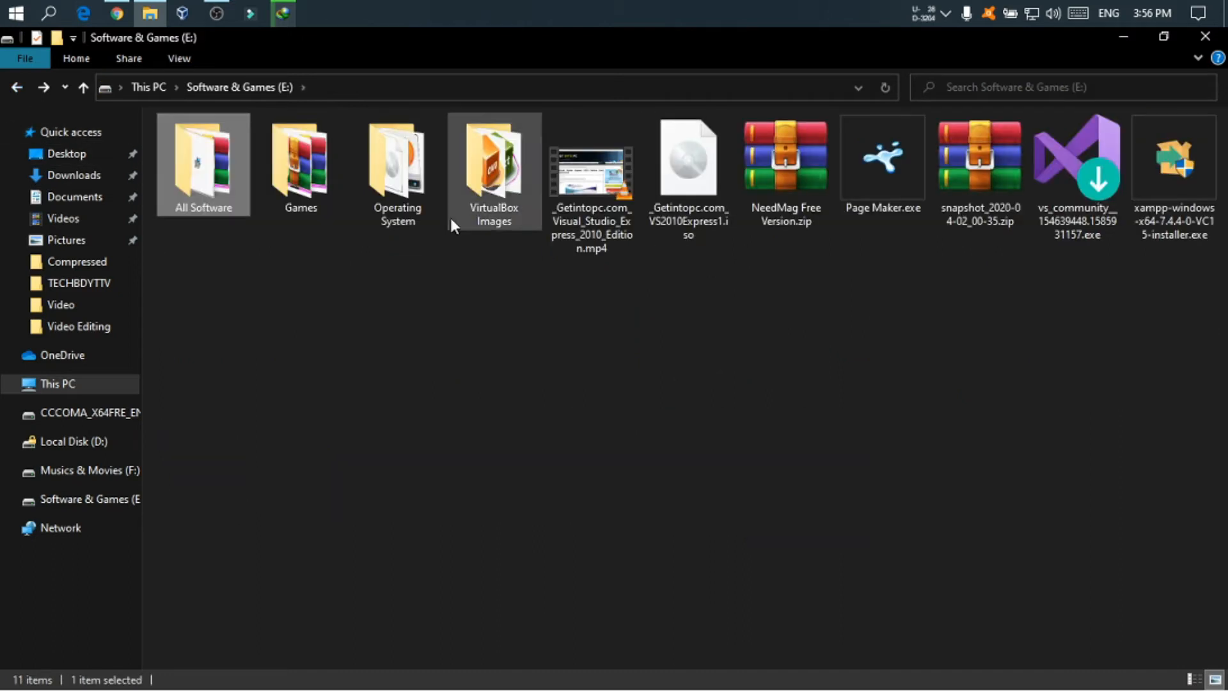
double_click(396, 168)
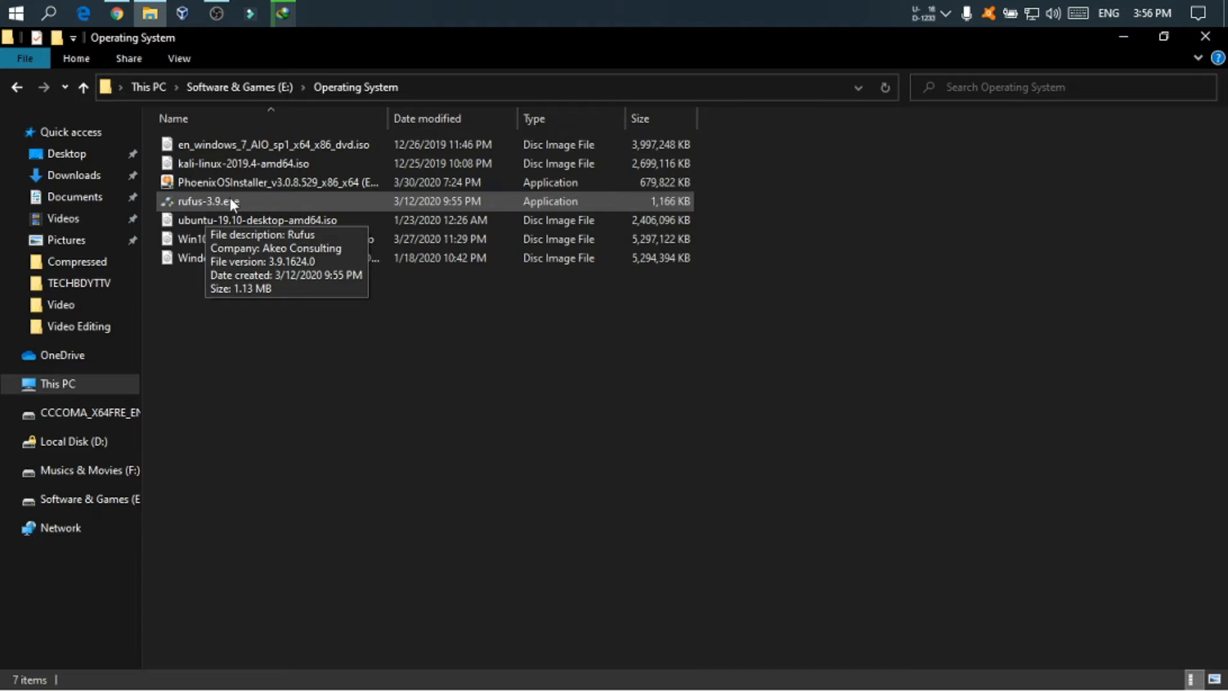
Launch rufus-3.9.exe and choose CCCOMA_X64FRE_EN-GB_DV9 (H:) [32 GB] as the device.
double_click(211, 202)
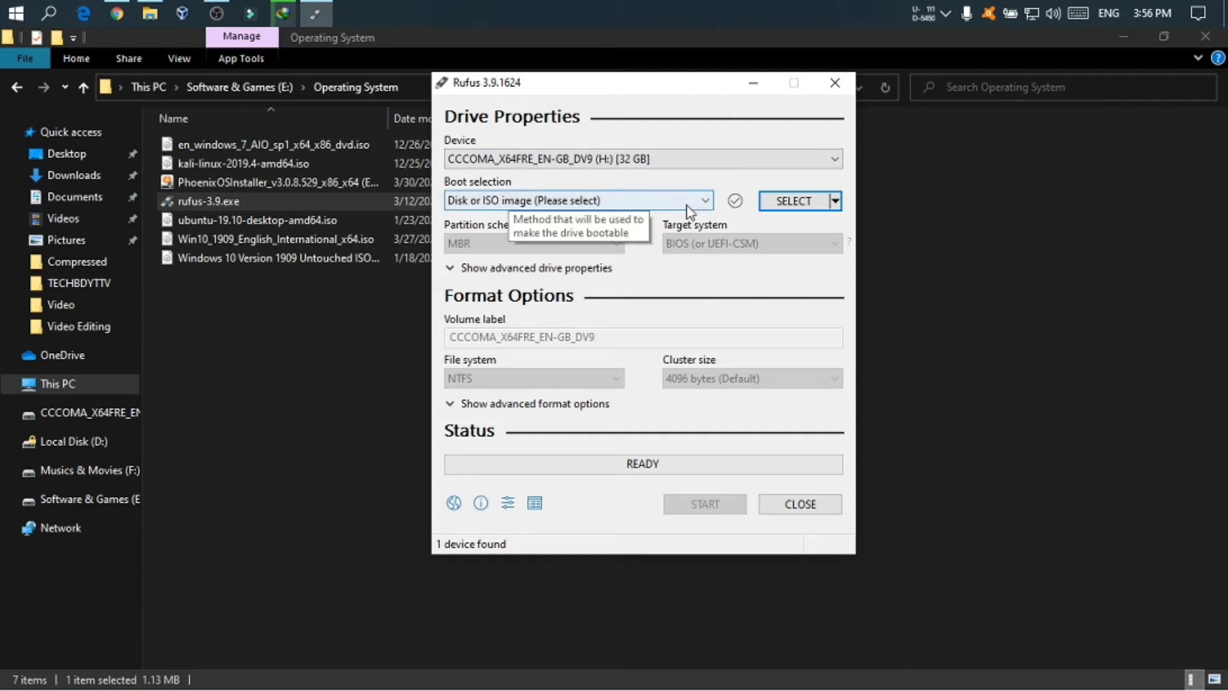
click(833, 158)
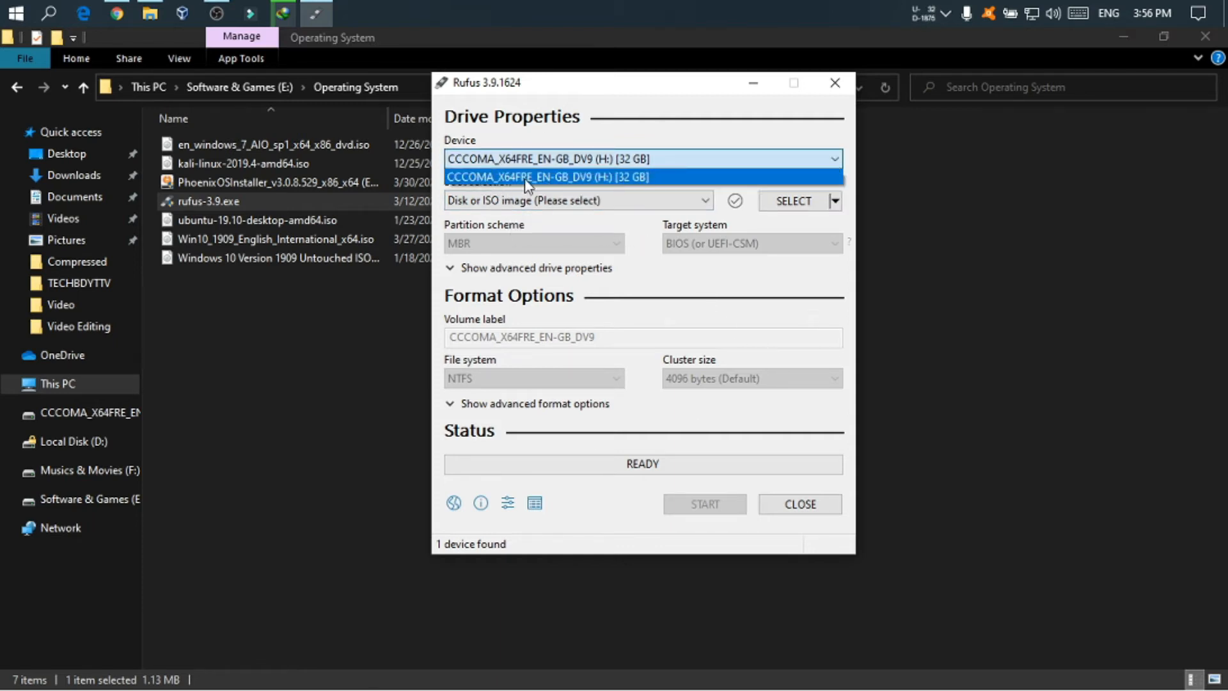
click(552, 181)
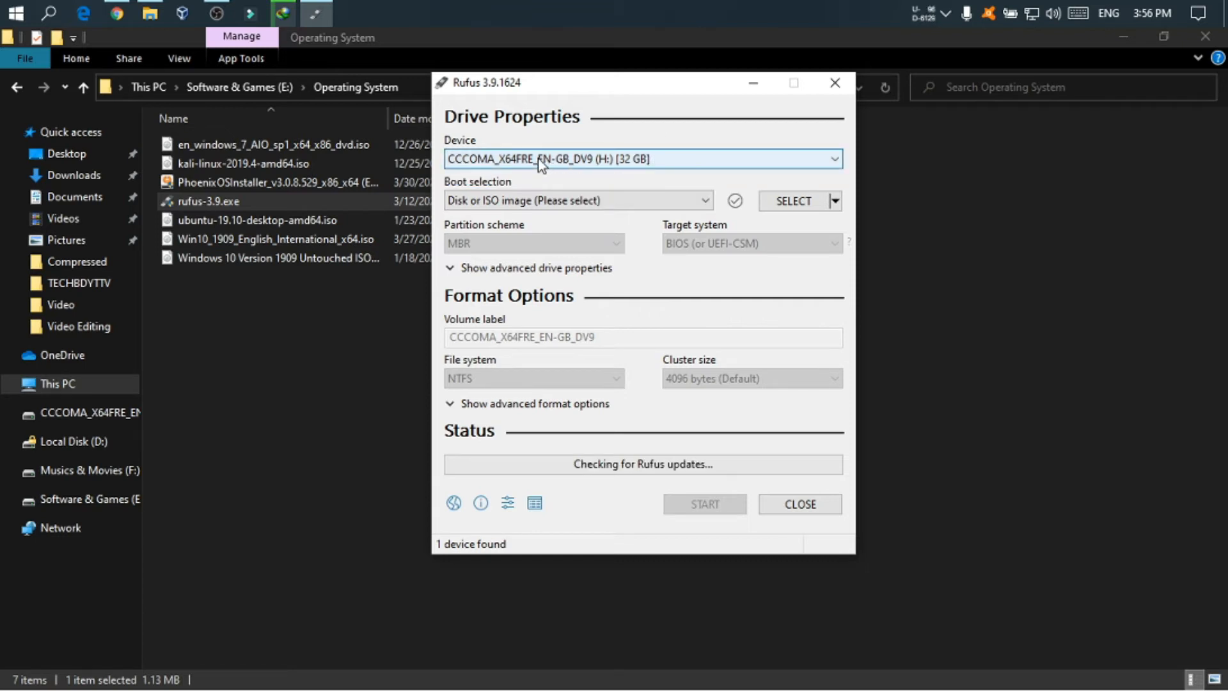
click(784, 203)
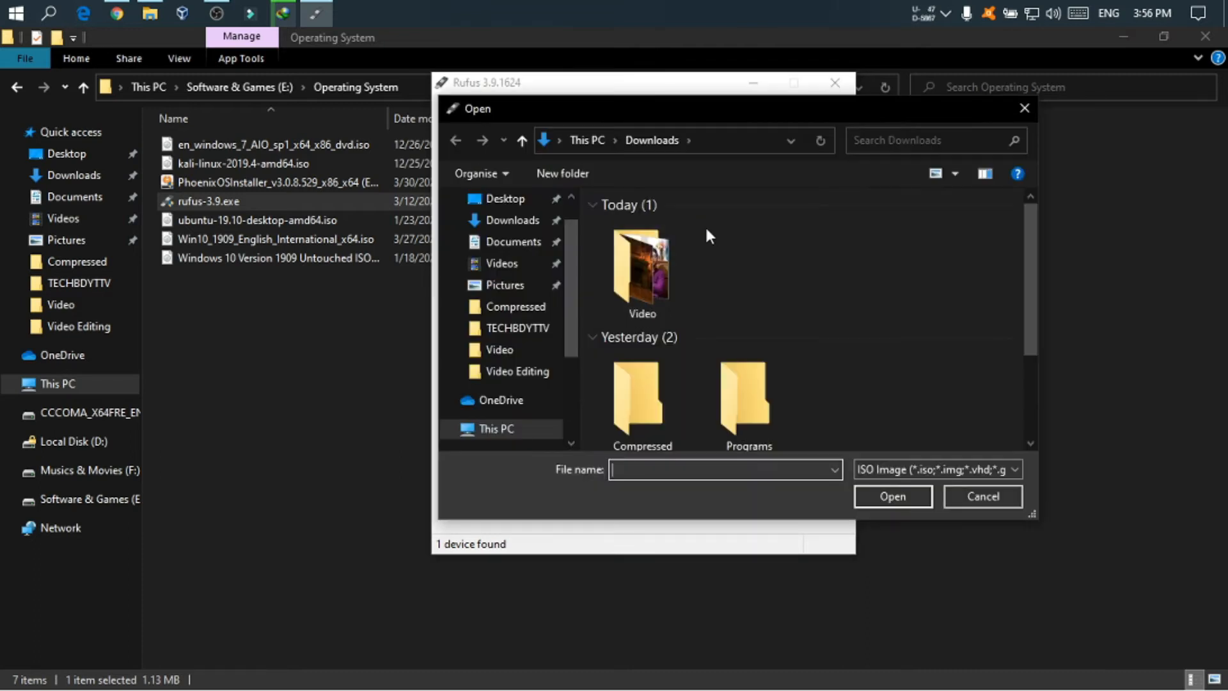
scroll(1035, 281, down, 3)
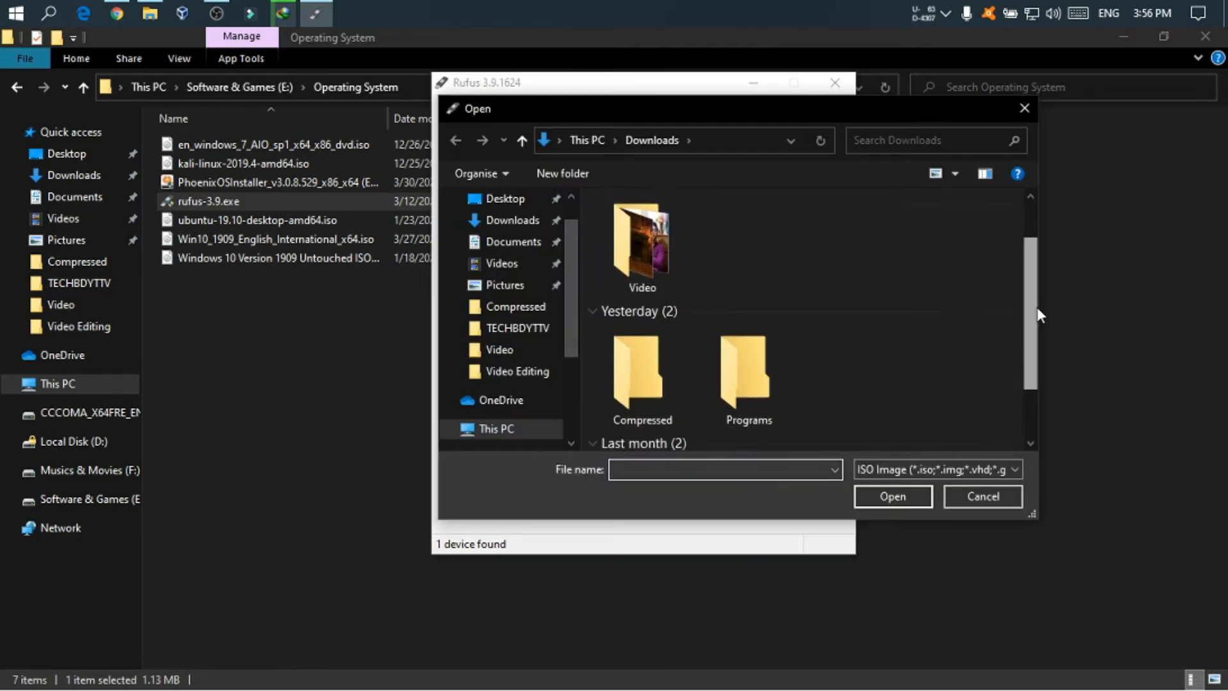
drag(895, 113, 922, 229)
click(694, 93)
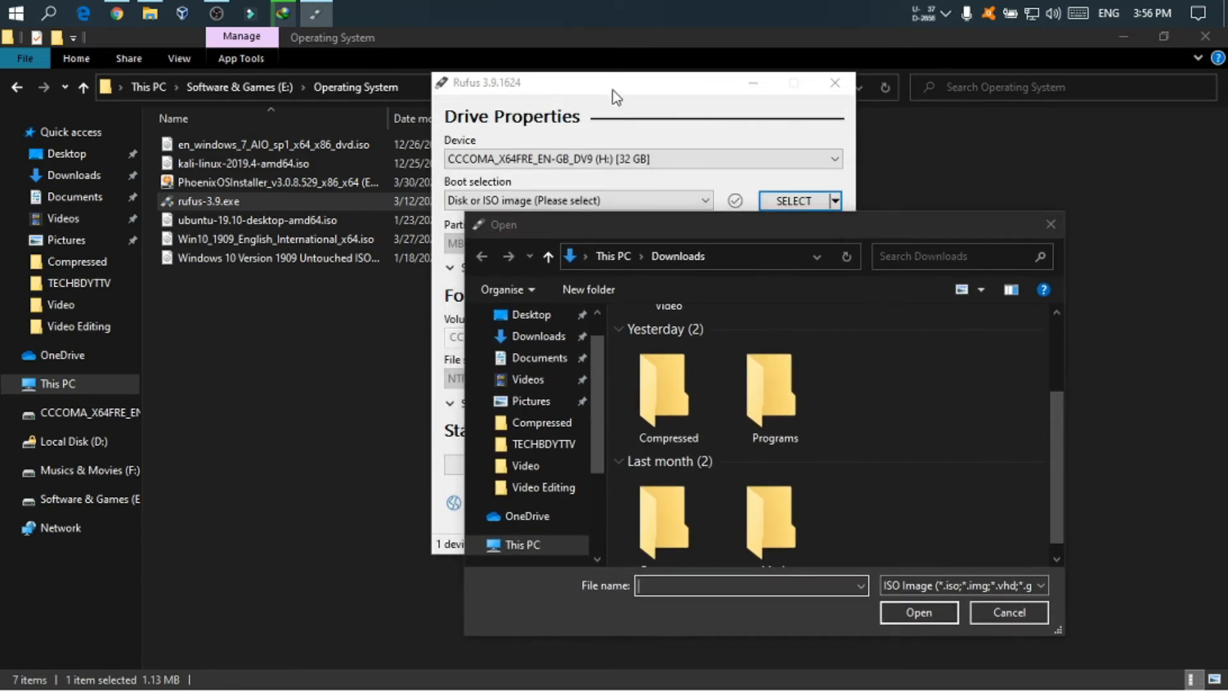
click(754, 88)
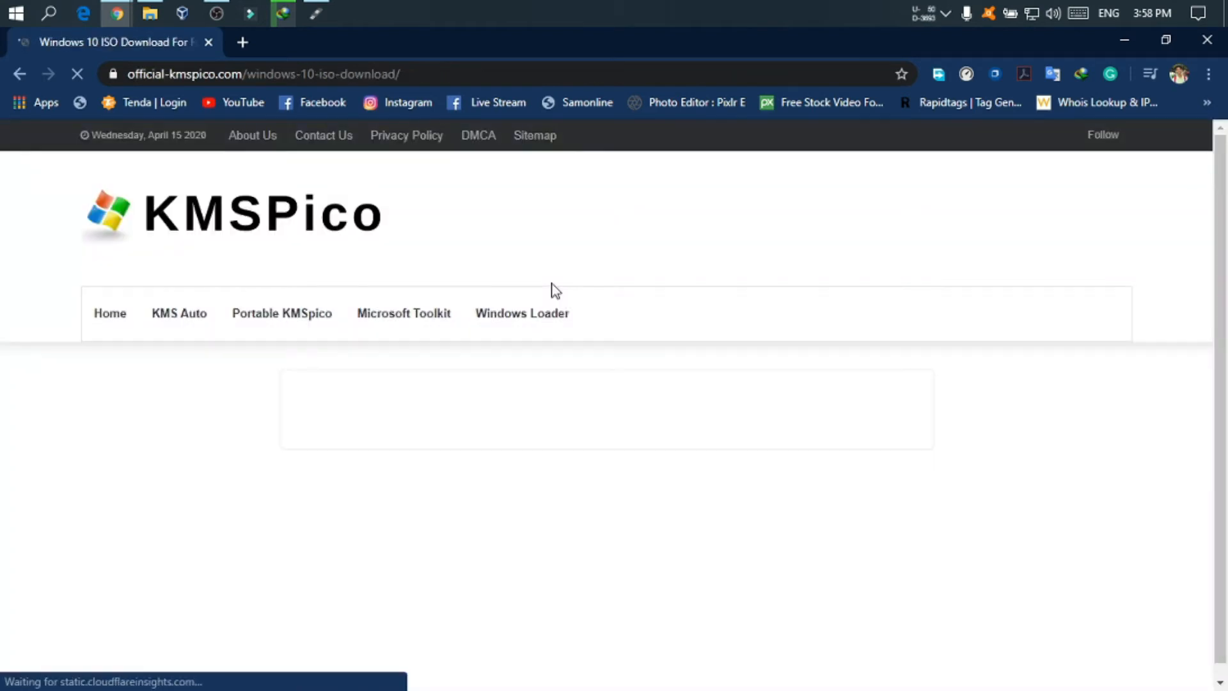
View the Windows 10 ISO download section of the web page, then close the page and minimize the browser.
scroll(588, 225, down, 10)
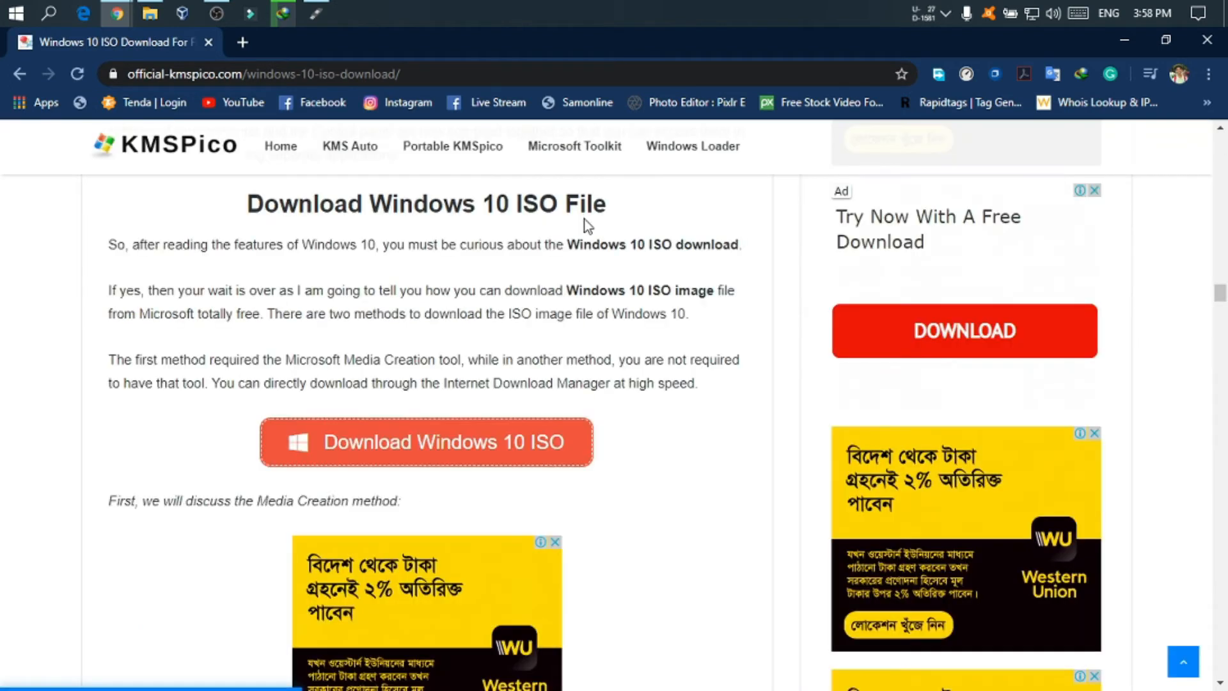
click(208, 42)
click(1124, 40)
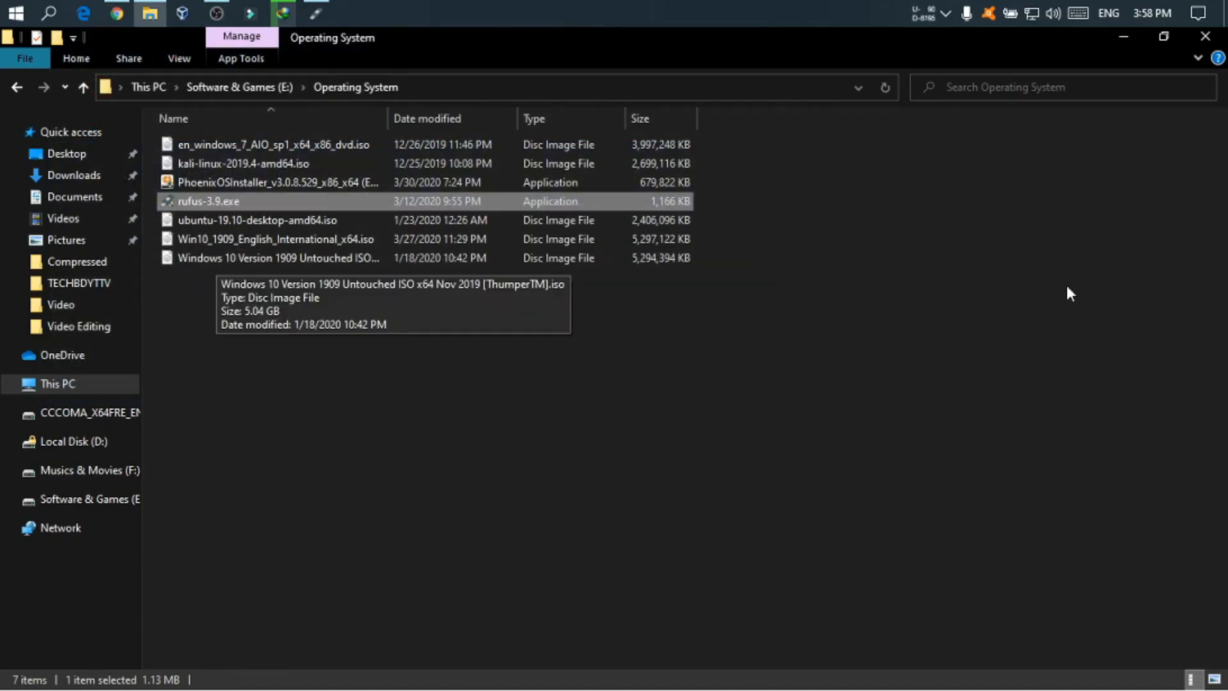
Display the Operating System folder's files as large icons and refresh the folder.
click(1214, 680)
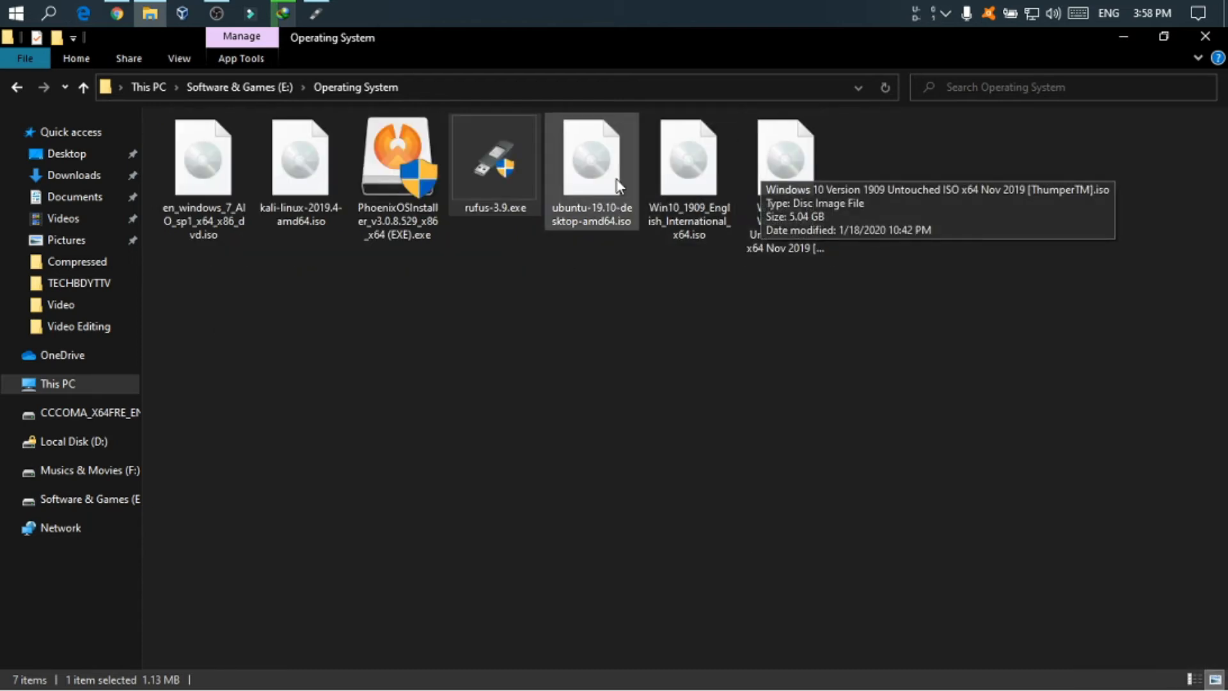
right_click(906, 156)
click(949, 225)
right_click(896, 180)
click(927, 250)
right_click(921, 165)
click(953, 238)
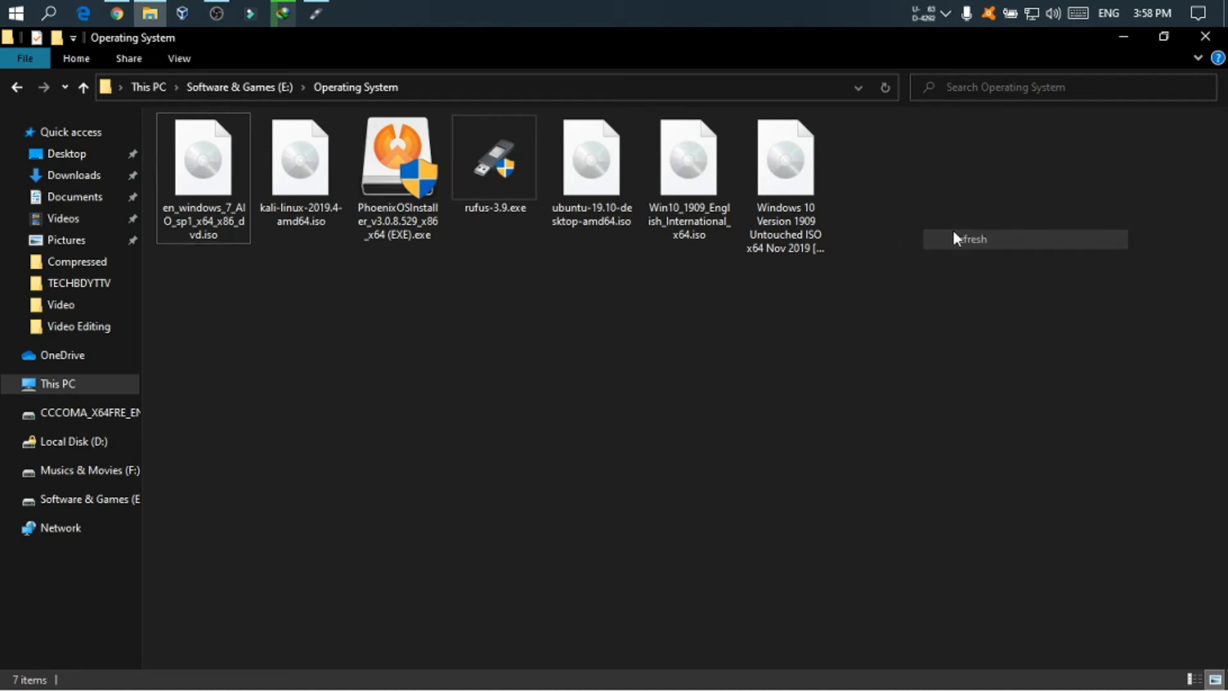
Return to Rufus and select the Windows 10 Version 1909 Untouched ISO x64 Nov 2019 file as the boot image.
click(316, 14)
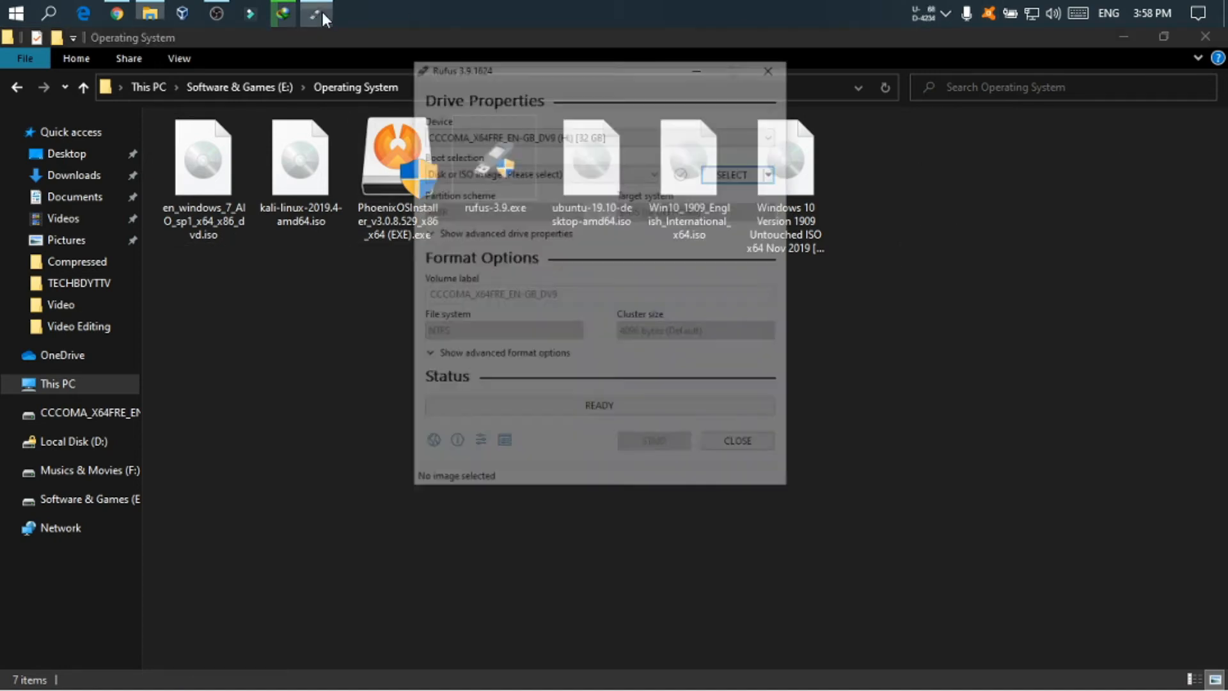
drag(642, 96, 821, 146)
click(998, 257)
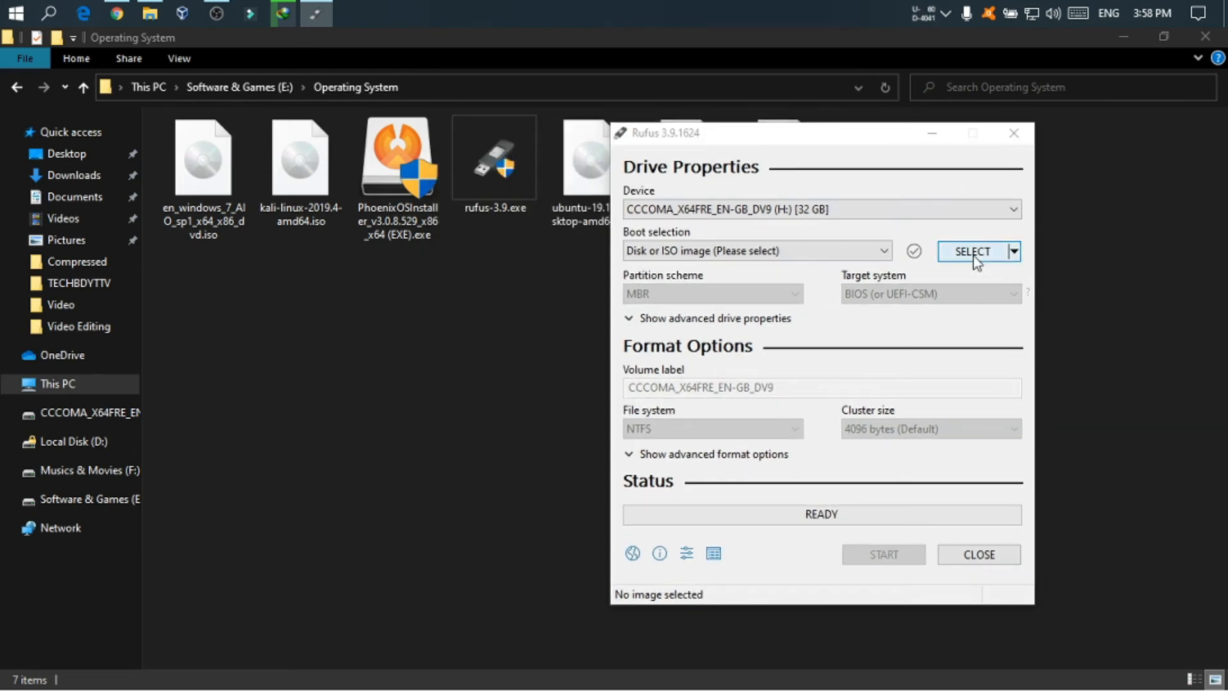
drag(977, 158, 768, 145)
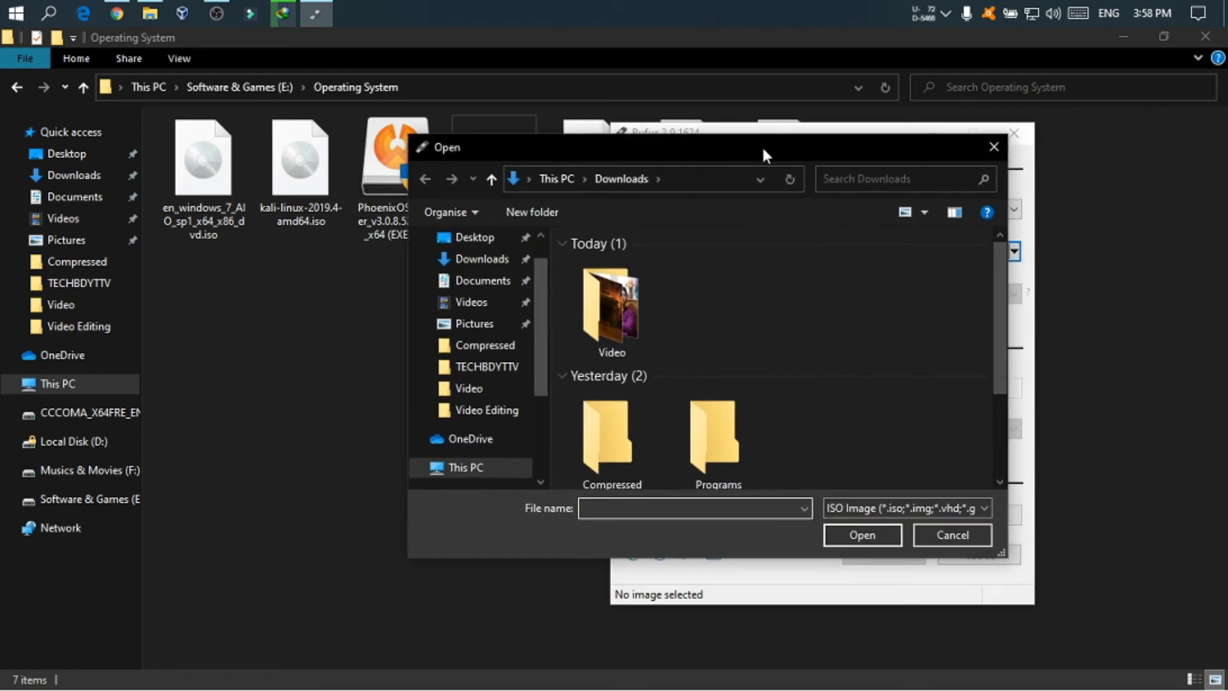
drag(533, 339, 539, 379)
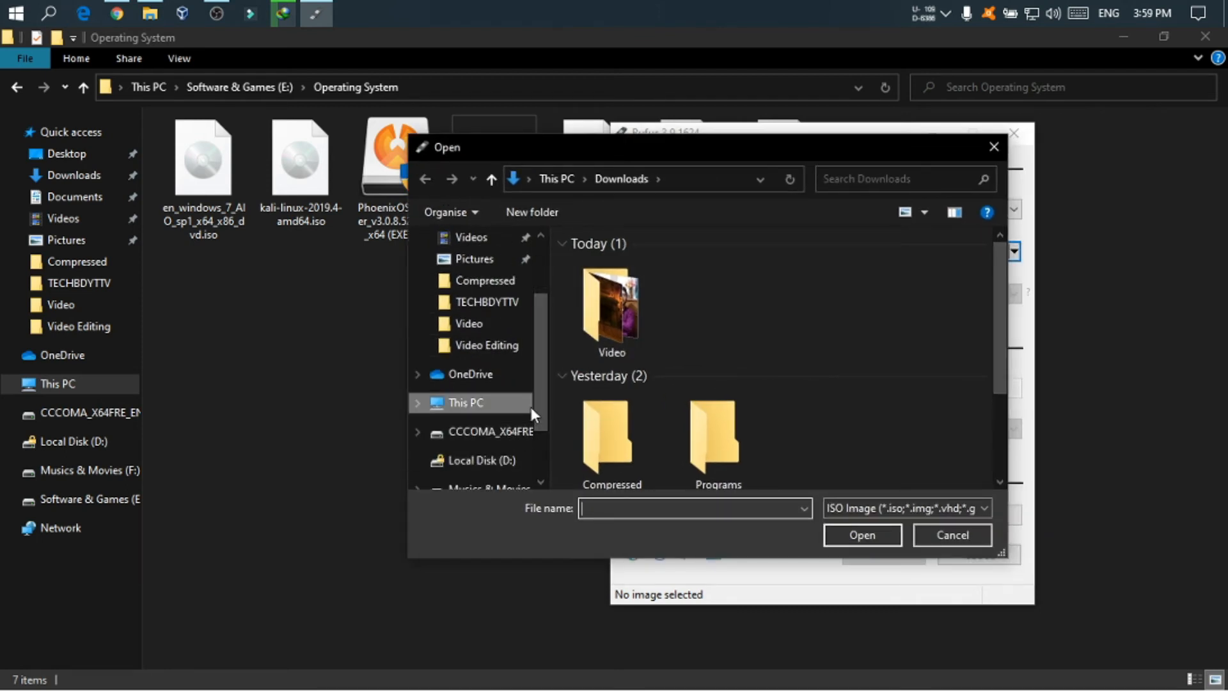
scroll(505, 416, down, 2)
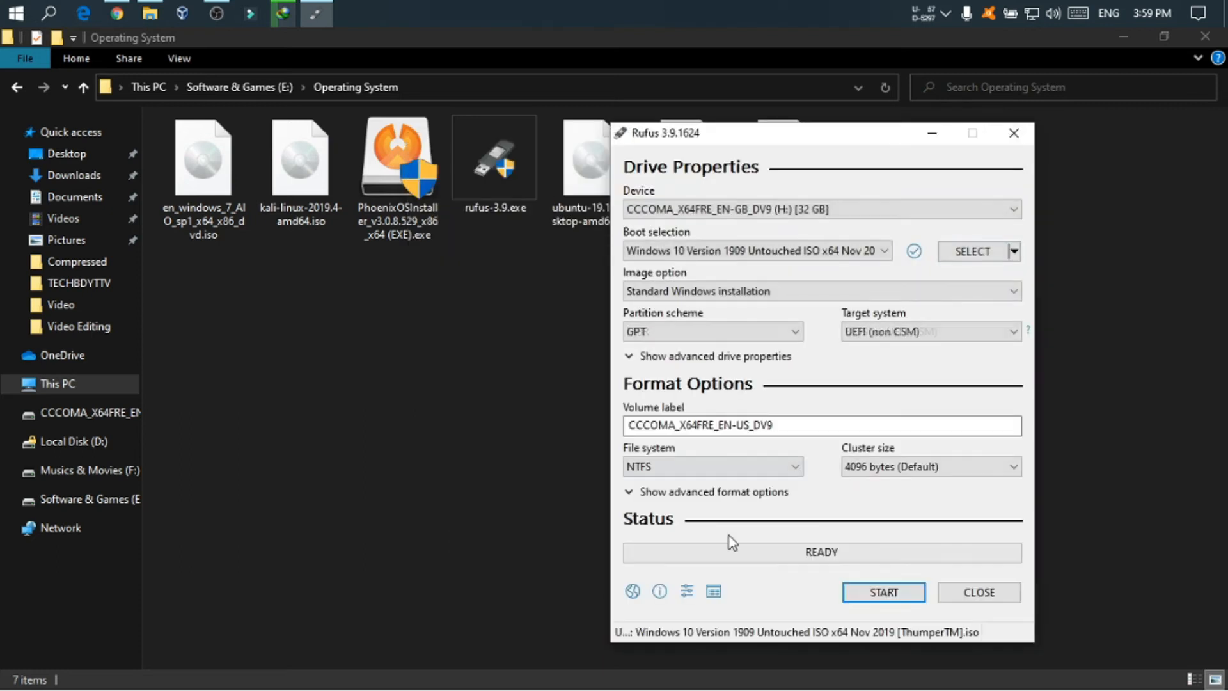
Start creating the bootable drive with the MBR partition scheme and accept erasing all data on H:.
drag(838, 136, 736, 126)
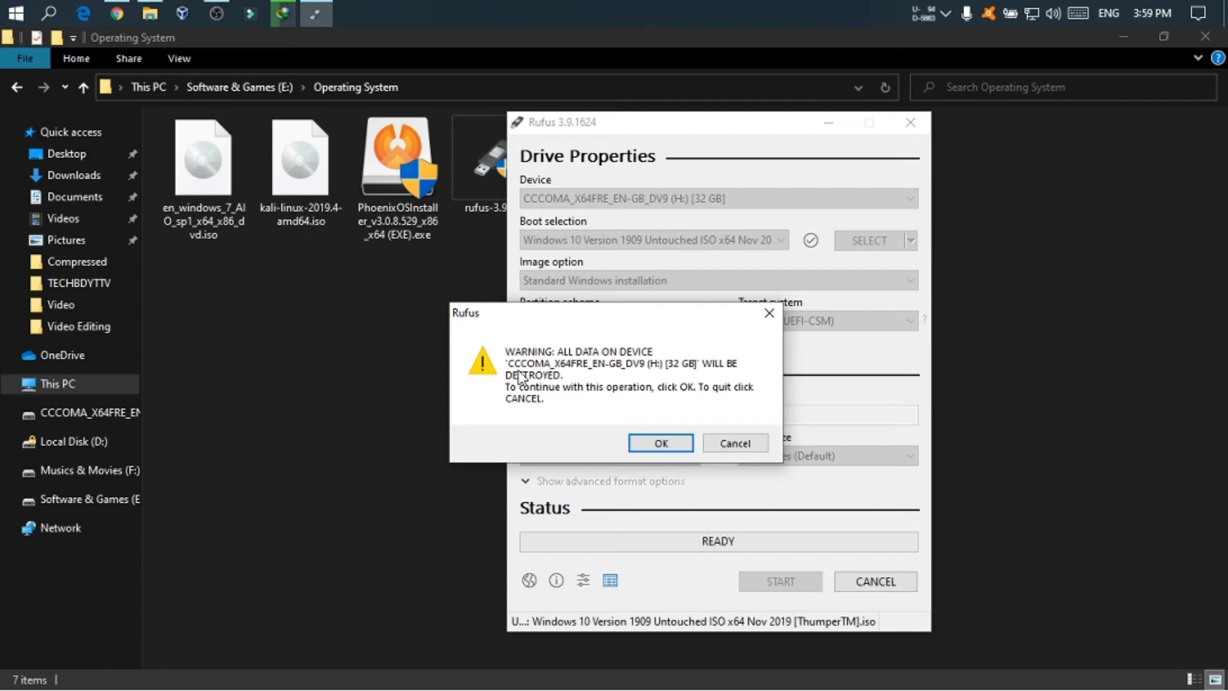
click(661, 442)
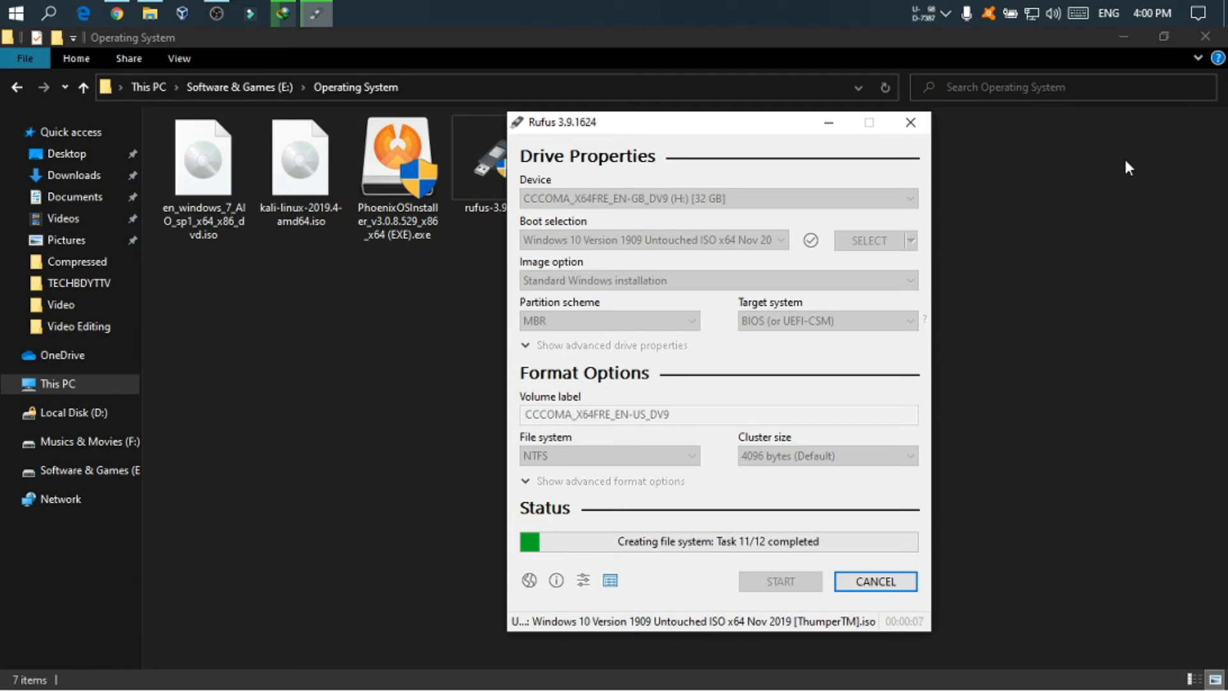
Close the File Explorer window and reposition the Rufus window over the desktop.
click(1203, 37)
drag(763, 121, 653, 60)
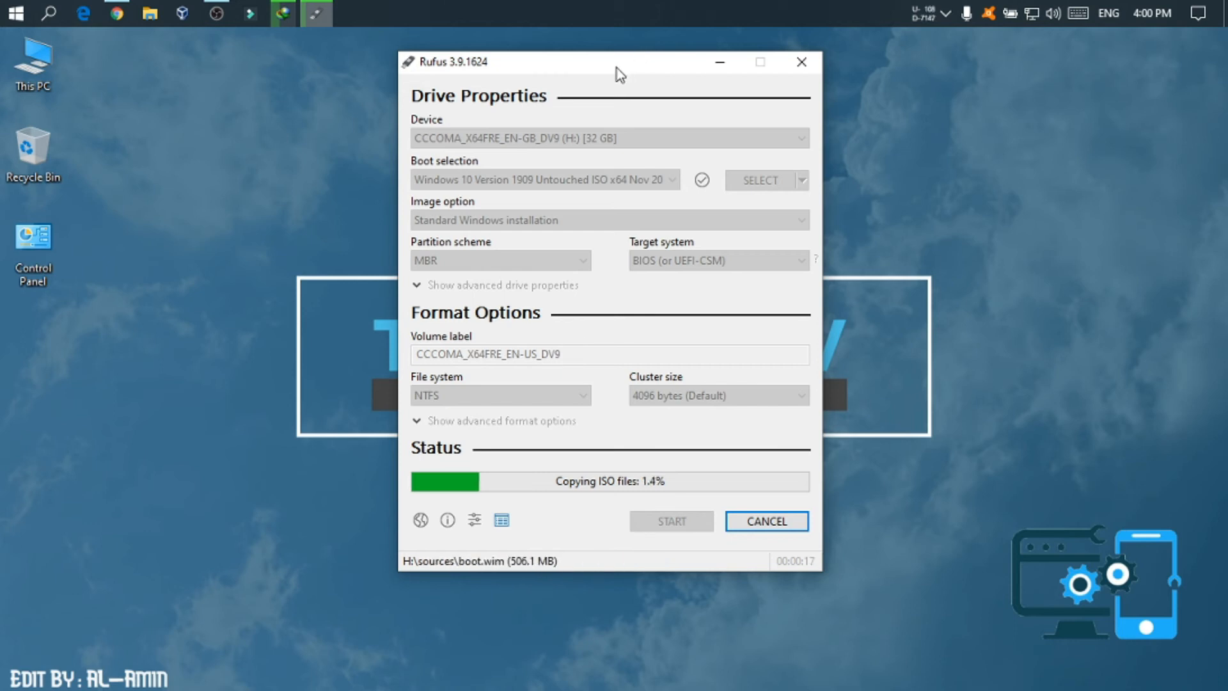
drag(617, 67, 605, 76)
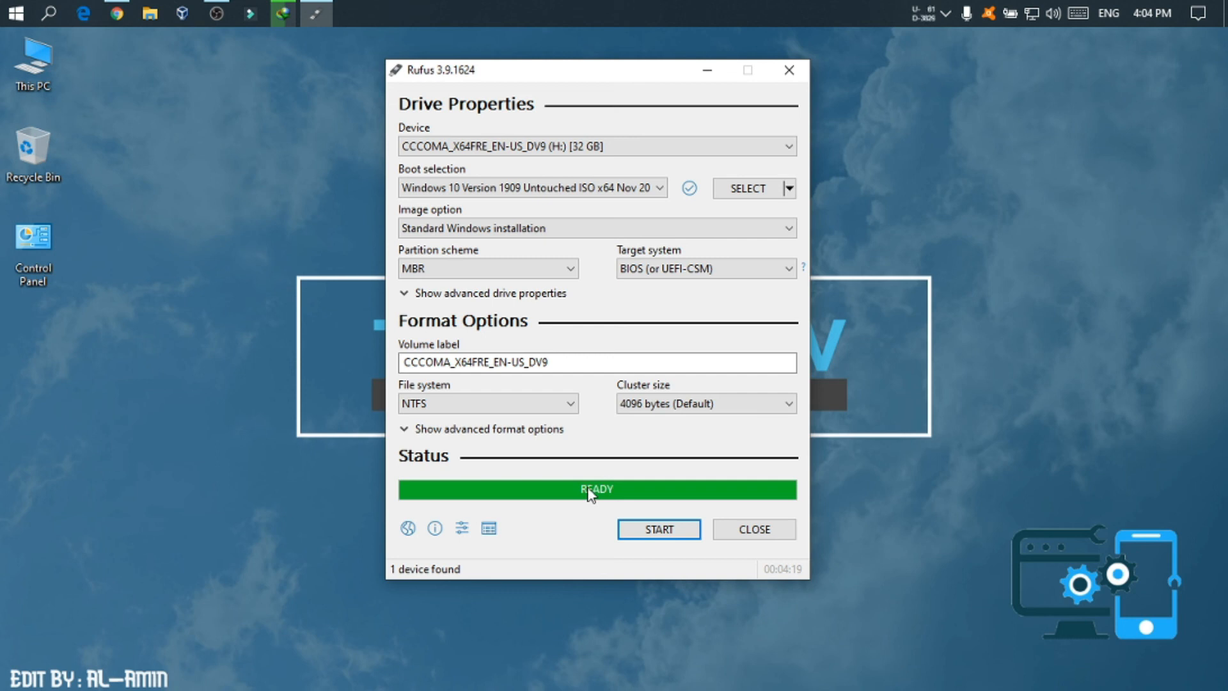
Close Rufus and, after refreshing the desktop, open This PC to check the USB drive.
click(754, 534)
right_click(482, 124)
click(509, 176)
right_click(440, 116)
click(467, 170)
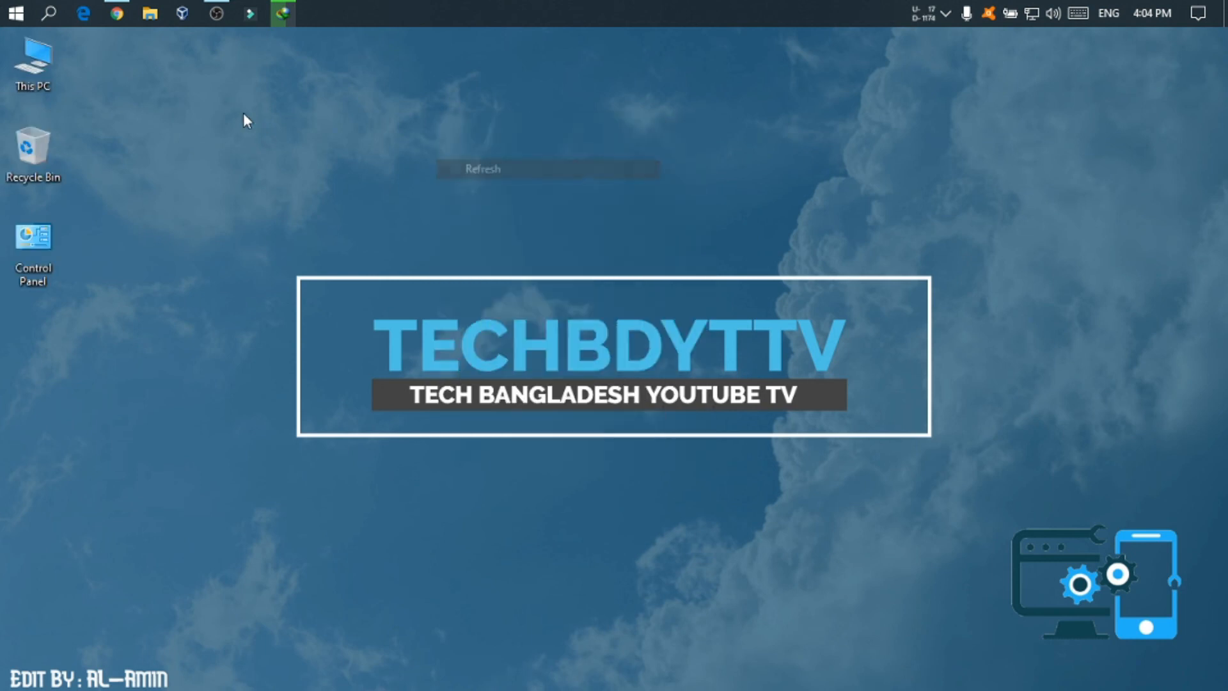
double_click(46, 64)
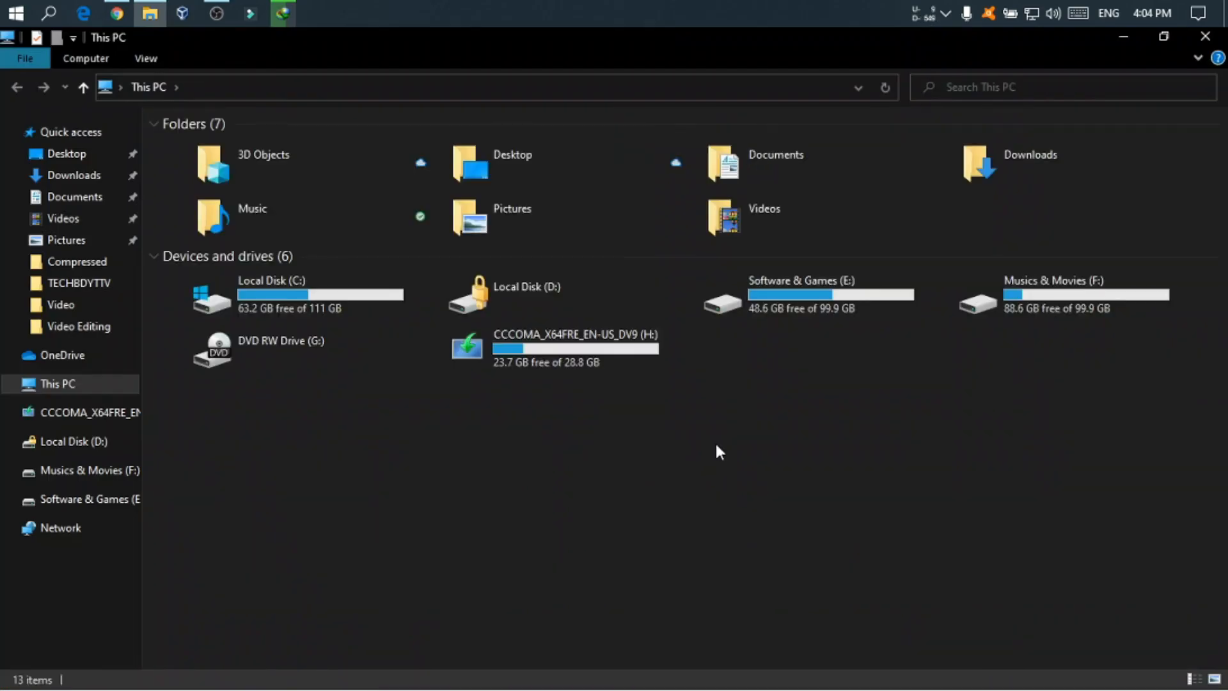